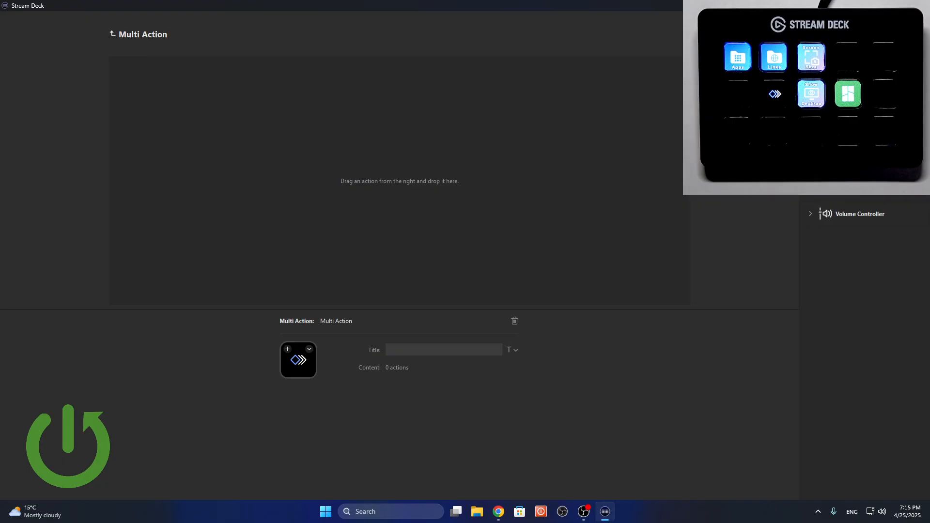
Add an Open action titled "calculator" to the Multi Action and open the file chooser for its app.
{"action": "scroll", "coordinate": [849, 252], "scroll_direction": "up", "scroll_amount": 5}
{"action": "left_click_drag", "start_coordinate": [839, 251], "coordinate": [416, 207]}
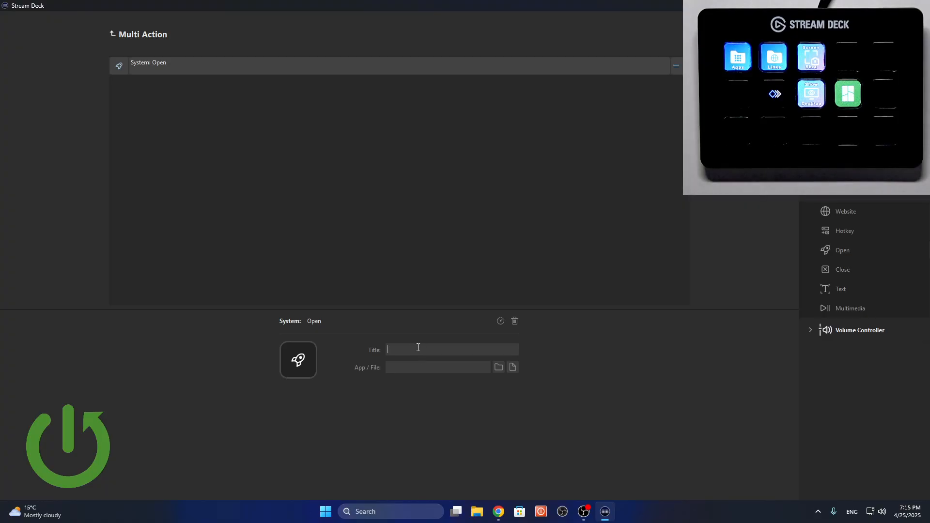
{"action": "type", "text": "alc"}
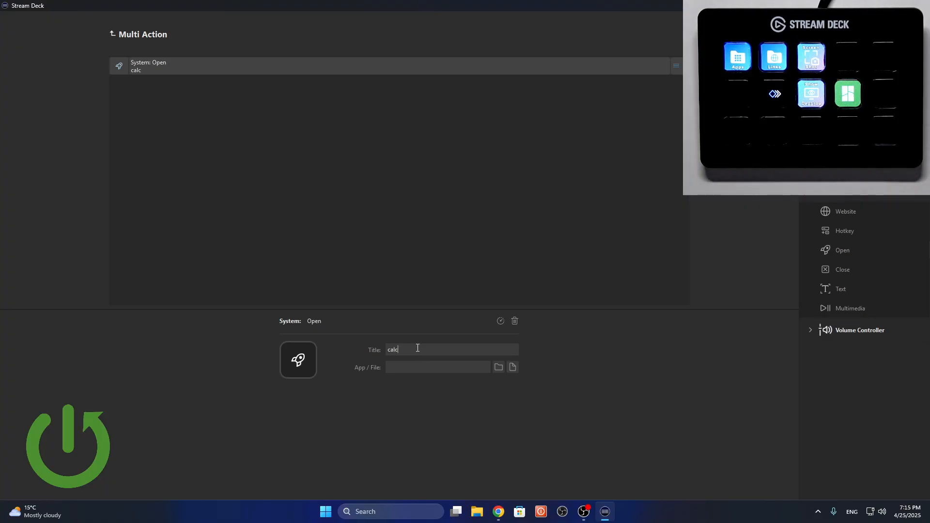
{"action": "type", "text": "ulator"}
{"action": "left_click", "coordinate": [512, 367]}
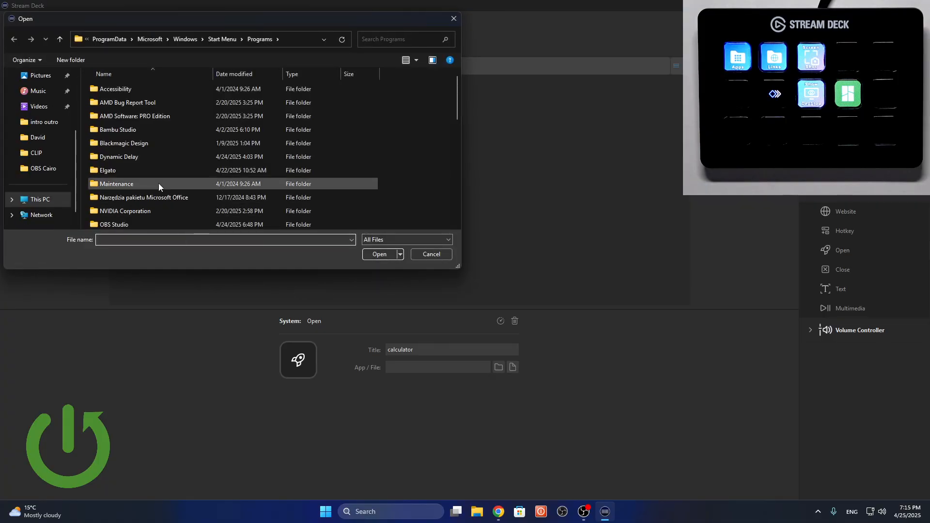
Look through the Start Menu program folders, including Windows Tools, Windows System and Windows Accessories, for the calculator app.
{"action": "scroll", "coordinate": [159, 183], "scroll_direction": "down", "scroll_amount": 10}
{"action": "scroll", "coordinate": [159, 183], "scroll_direction": "up", "scroll_amount": 5}
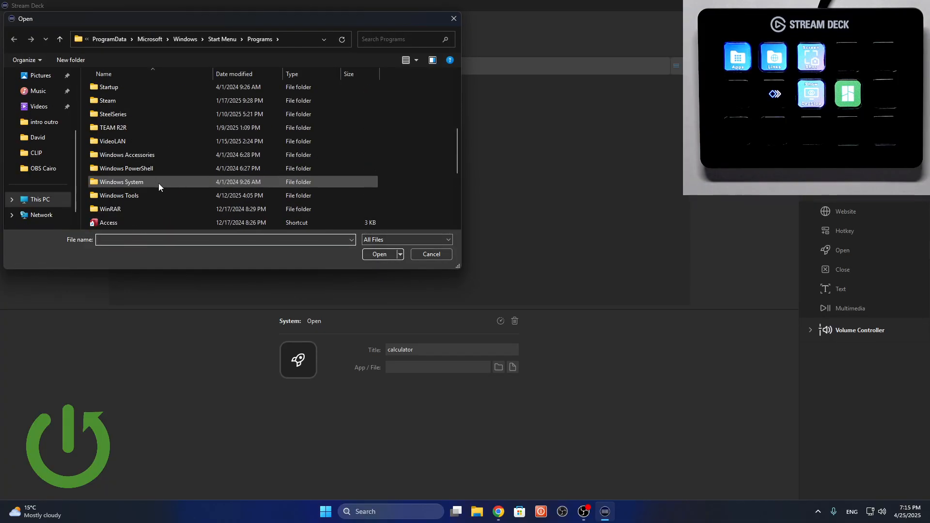
{"action": "scroll", "coordinate": [158, 183], "scroll_direction": "up", "scroll_amount": 5}
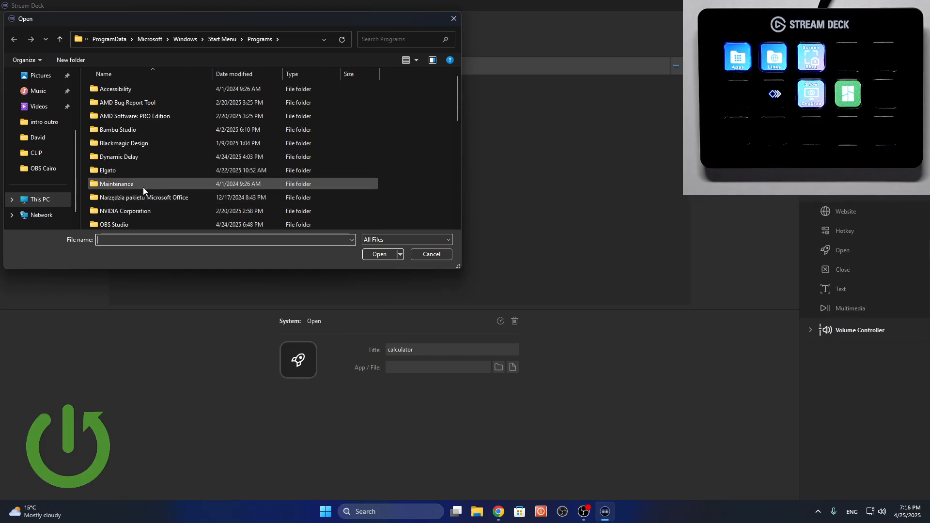
{"action": "double_click", "coordinate": [144, 187]}
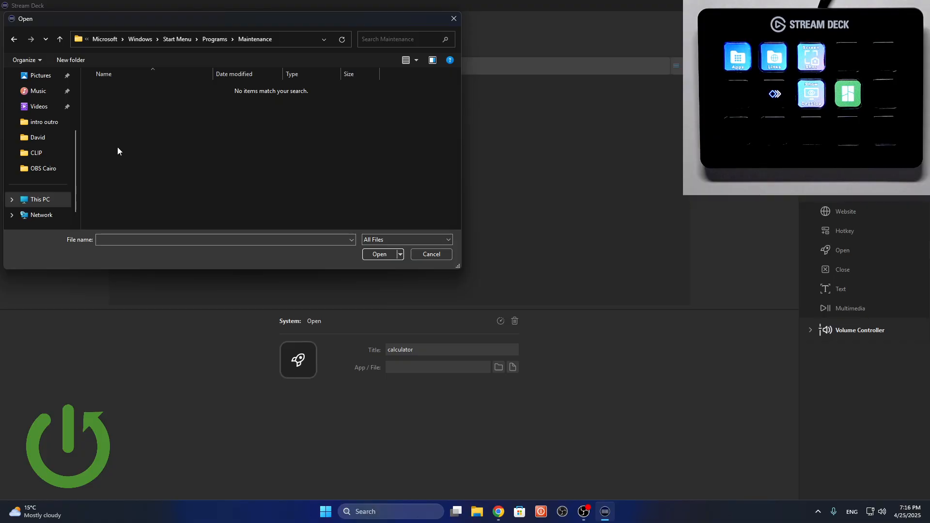
{"action": "left_click", "coordinate": [10, 40]}
{"action": "scroll", "coordinate": [159, 144], "scroll_direction": "down", "scroll_amount": 3}
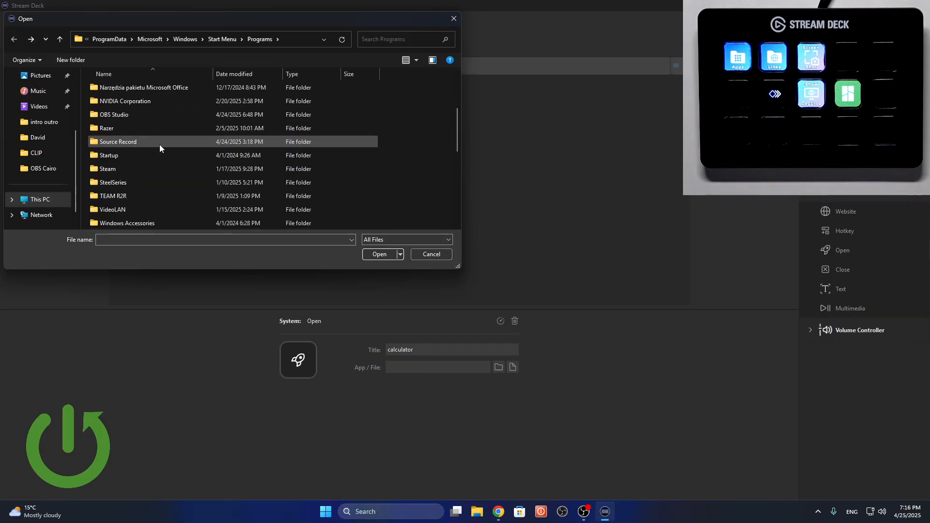
{"action": "scroll", "coordinate": [160, 147], "scroll_direction": "down", "scroll_amount": 2}
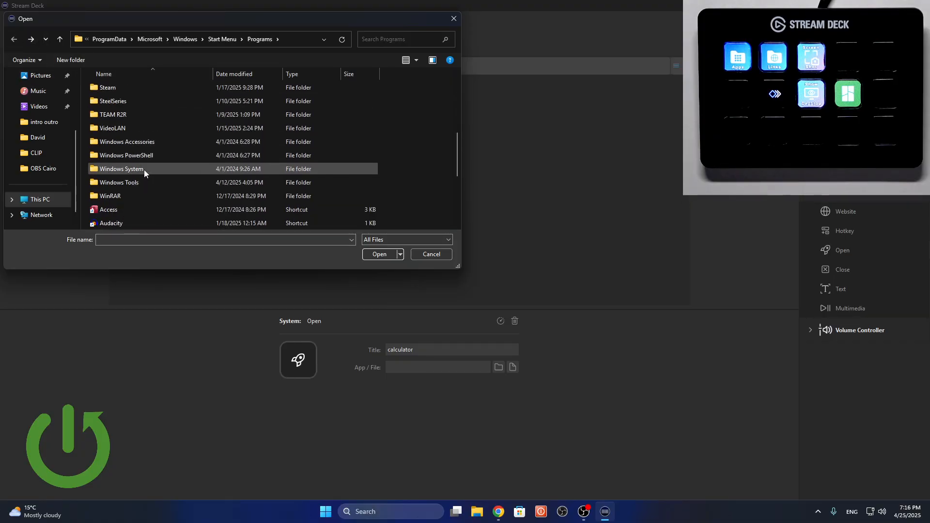
{"action": "double_click", "coordinate": [143, 182]}
{"action": "scroll", "coordinate": [132, 154], "scroll_direction": "down", "scroll_amount": 4}
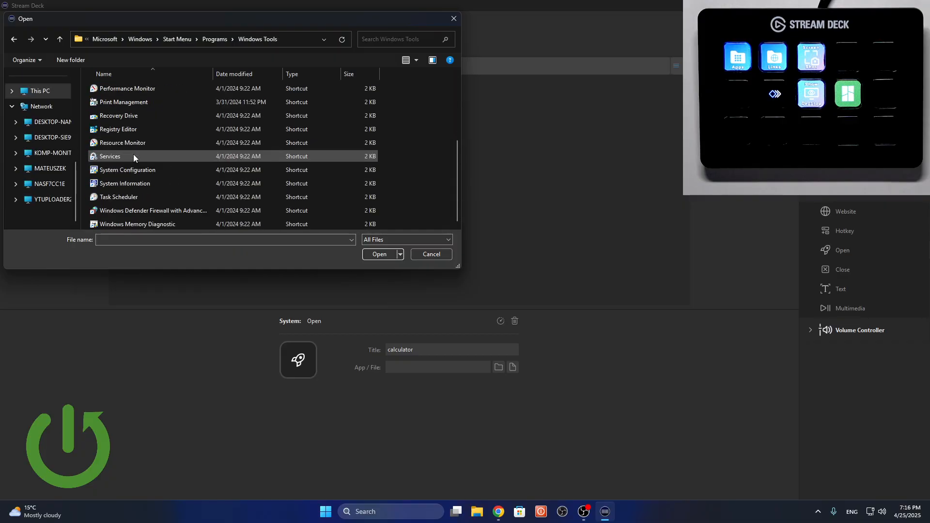
{"action": "left_click", "coordinate": [14, 39]}
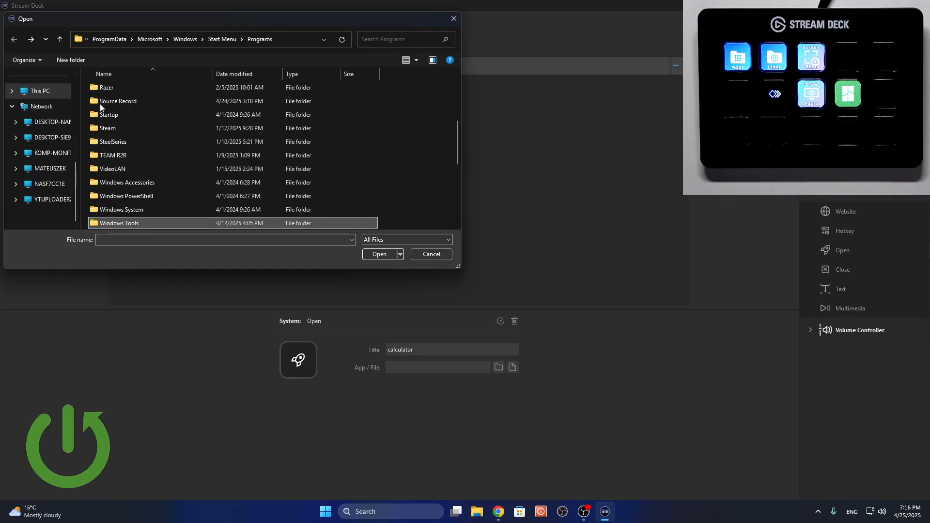
{"action": "double_click", "coordinate": [147, 208]}
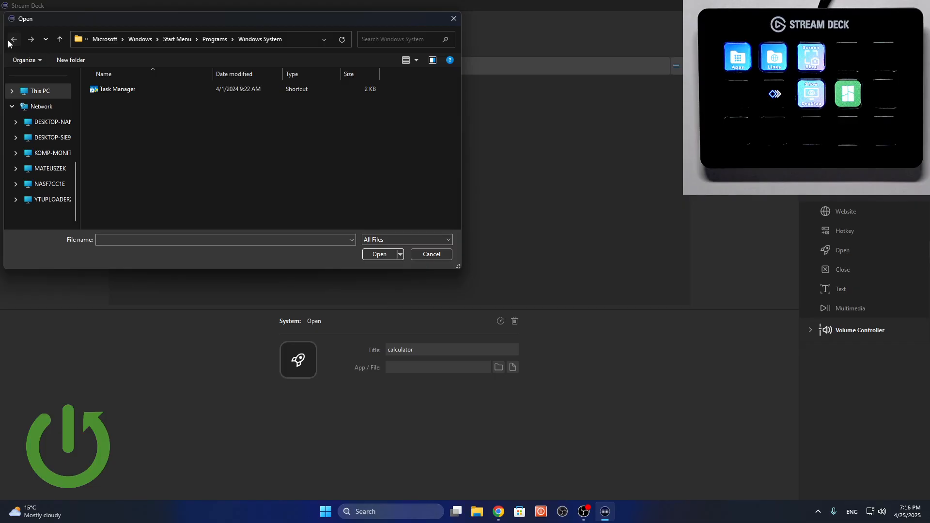
{"action": "left_click", "coordinate": [10, 40]}
{"action": "double_click", "coordinate": [137, 191]}
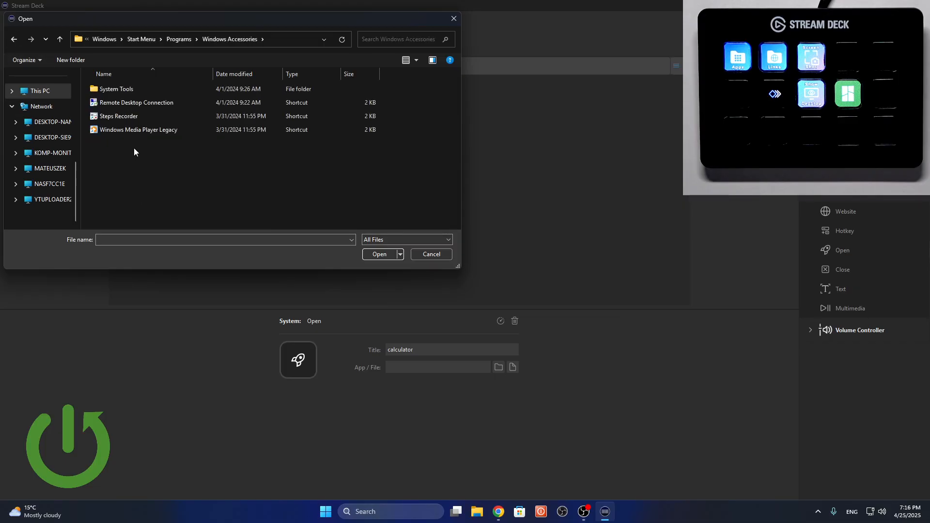
{"action": "double_click", "coordinate": [125, 89]}
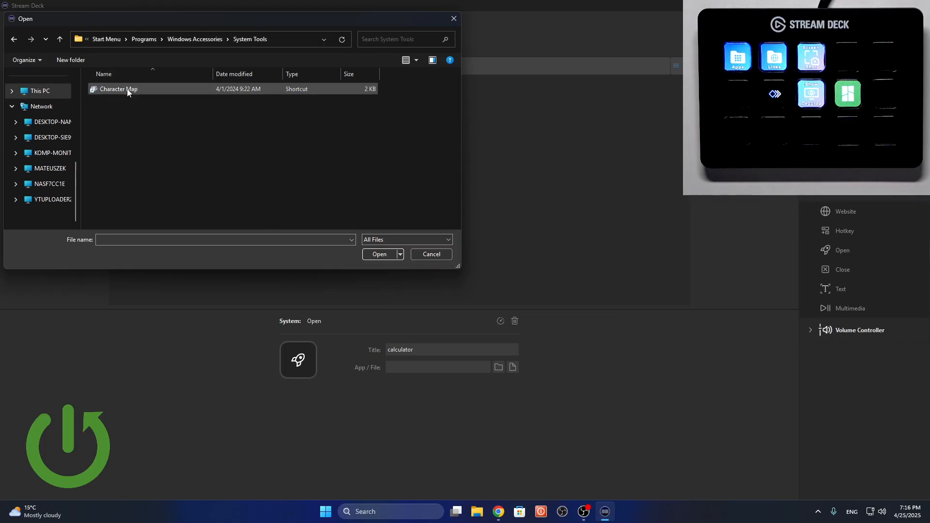
{"action": "left_click", "coordinate": [9, 41]}
{"action": "left_click", "coordinate": [10, 41]}
{"action": "scroll", "coordinate": [131, 145], "scroll_direction": "down", "scroll_amount": 1}
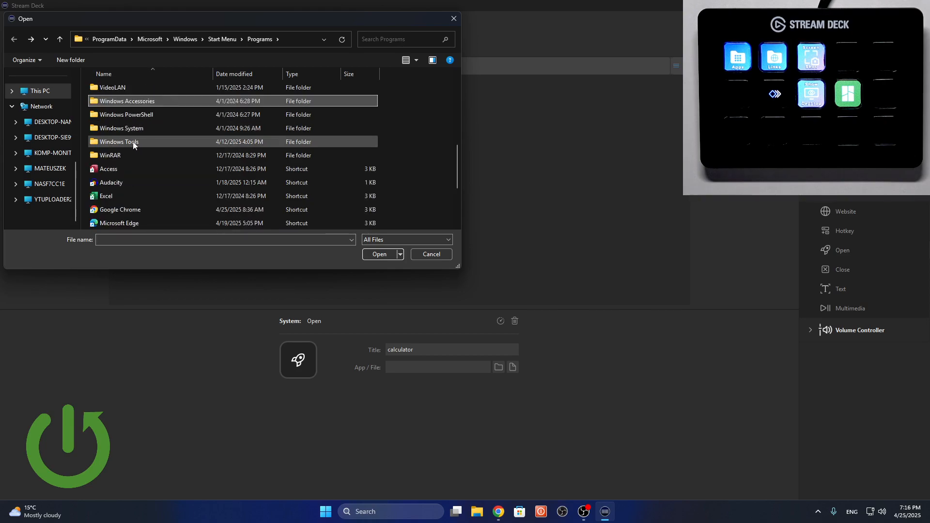
{"action": "scroll", "coordinate": [46, 132], "scroll_direction": "up", "scroll_amount": 4}
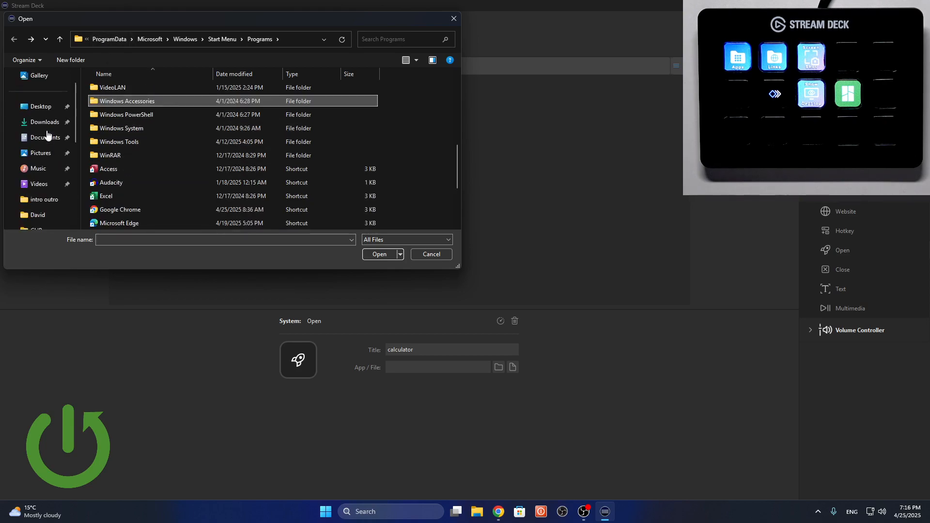
{"action": "scroll", "coordinate": [40, 156], "scroll_direction": "down", "scroll_amount": 1}
{"action": "scroll", "coordinate": [38, 115], "scroll_direction": "up", "scroll_amount": 1}
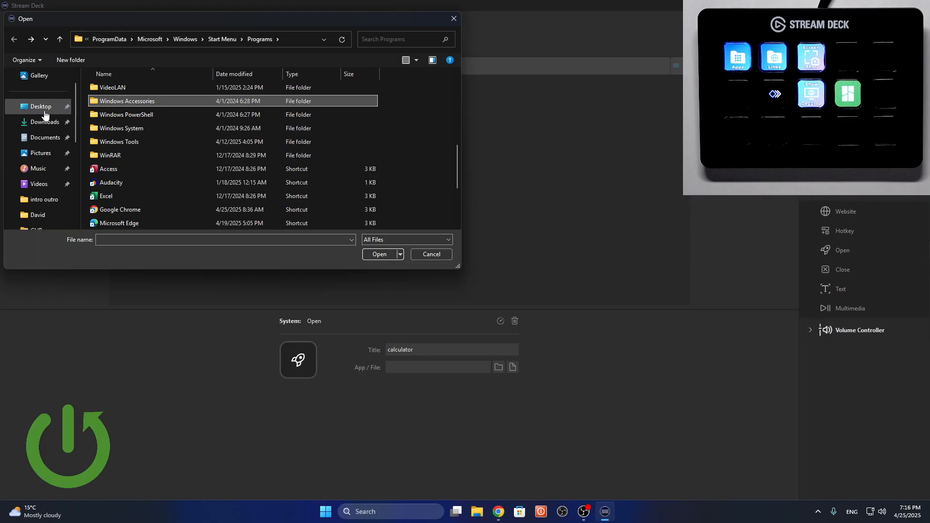
{"action": "scroll", "coordinate": [45, 145], "scroll_direction": "down", "scroll_amount": 2}
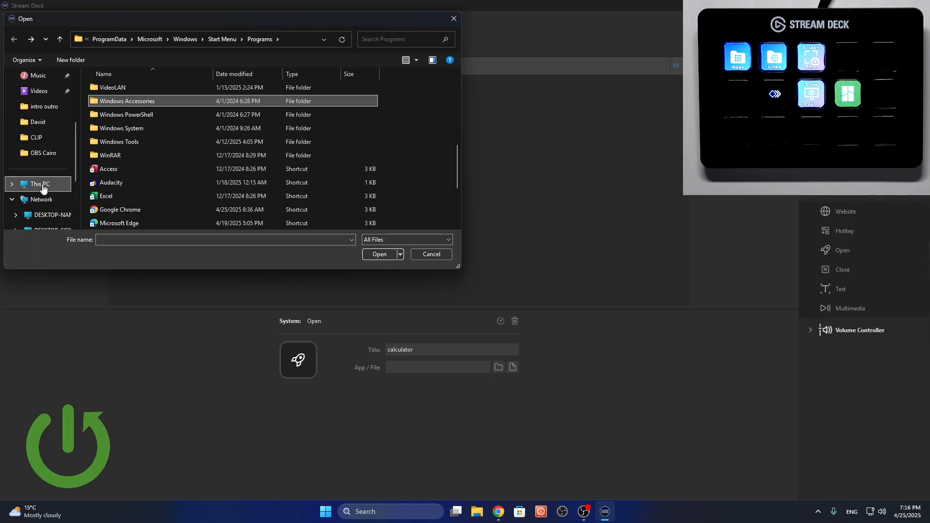
Browse to the C:\Windows\System32 folder in the file chooser.
{"action": "left_click", "coordinate": [43, 188]}
{"action": "double_click", "coordinate": [128, 104]}
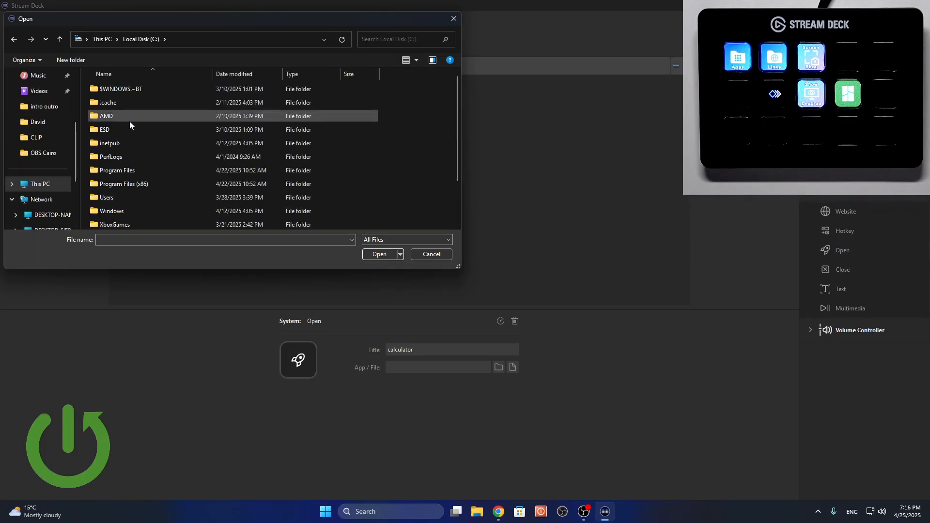
{"action": "scroll", "coordinate": [131, 164], "scroll_direction": "down", "scroll_amount": 1}
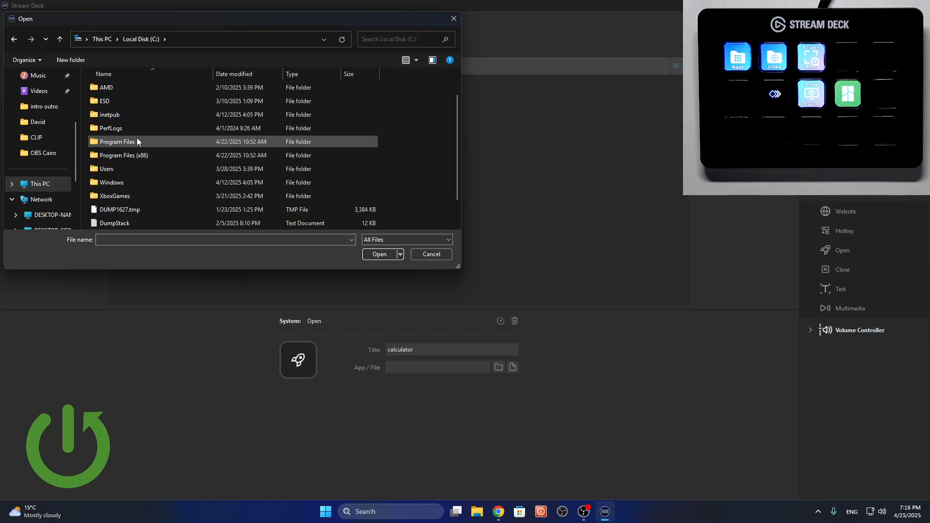
{"action": "double_click", "coordinate": [102, 141]}
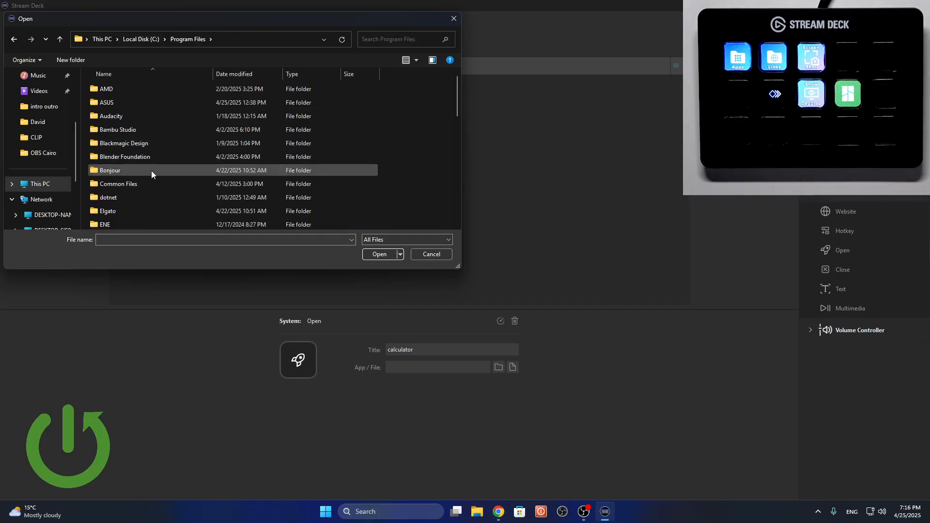
{"action": "left_click", "coordinate": [13, 40]}
{"action": "scroll", "coordinate": [139, 150], "scroll_direction": "down", "scroll_amount": 2}
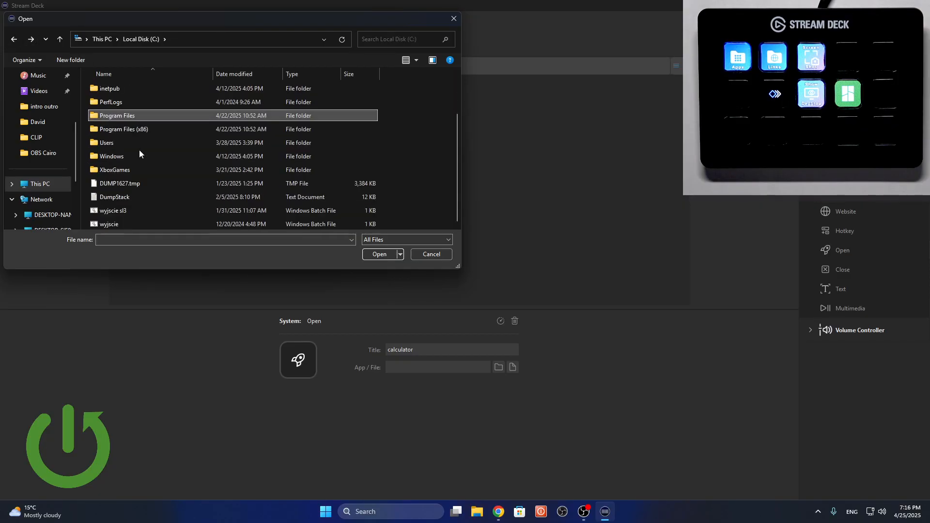
{"action": "double_click", "coordinate": [138, 155]}
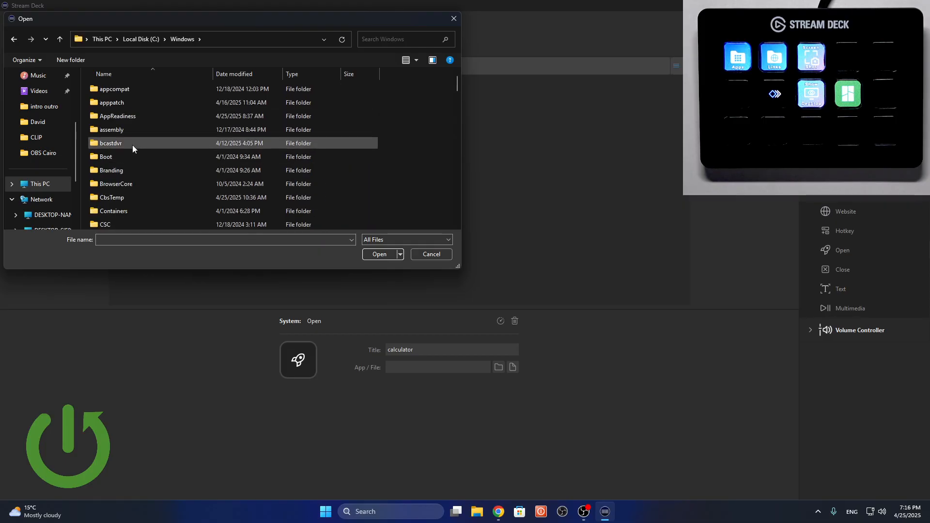
{"action": "scroll", "coordinate": [132, 145], "scroll_direction": "down", "scroll_amount": 4}
{"action": "scroll", "coordinate": [132, 145], "scroll_direction": "down", "scroll_amount": 15}
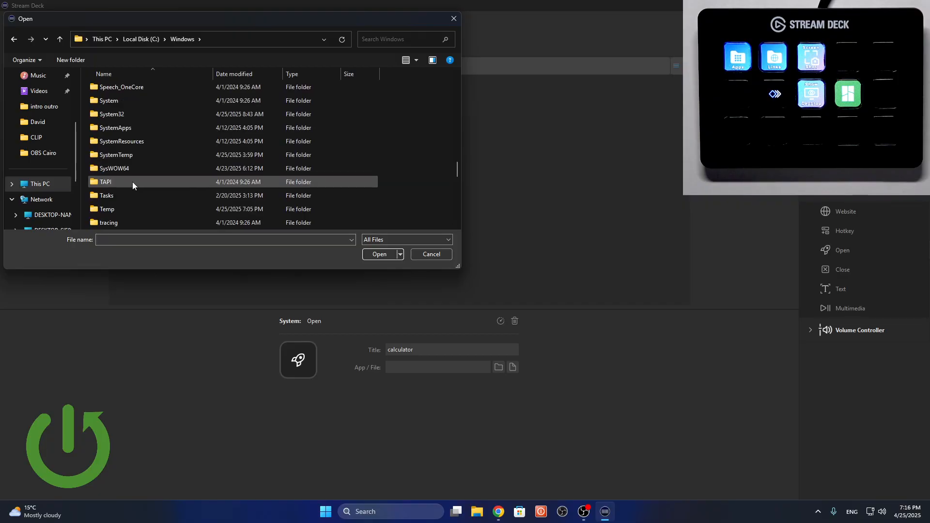
{"action": "double_click", "coordinate": [121, 152]}
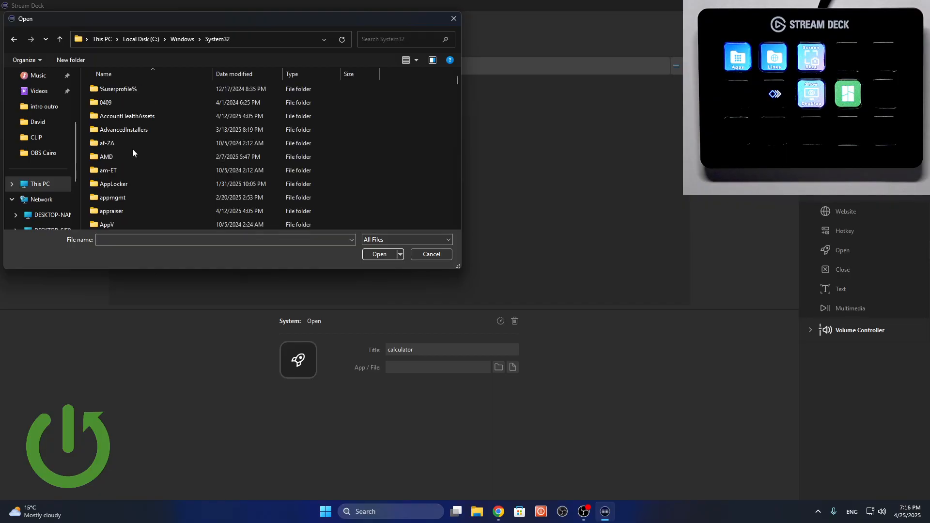
Search System32 for "calc" and assign the calc application to the Open action.
{"action": "left_click", "coordinate": [402, 38]}
{"action": "type", "text": "calc"}
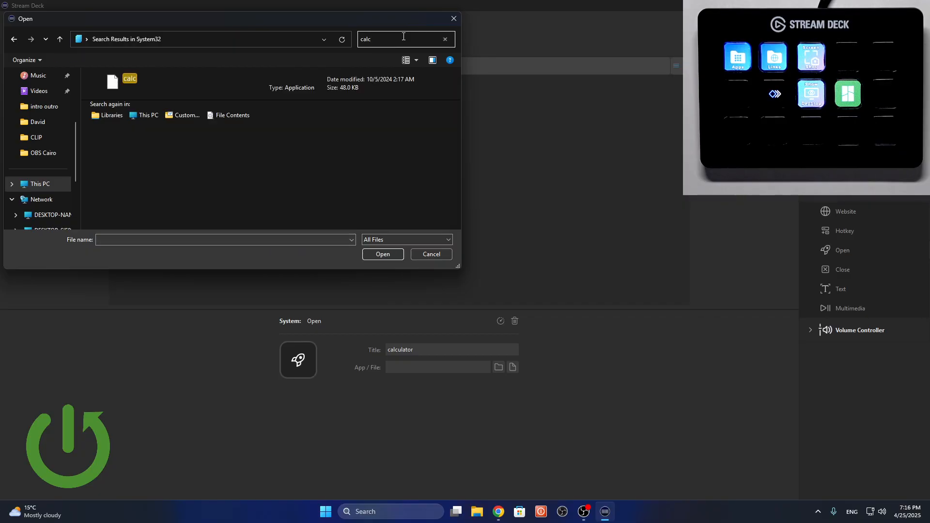
{"action": "left_click", "coordinate": [187, 83]}
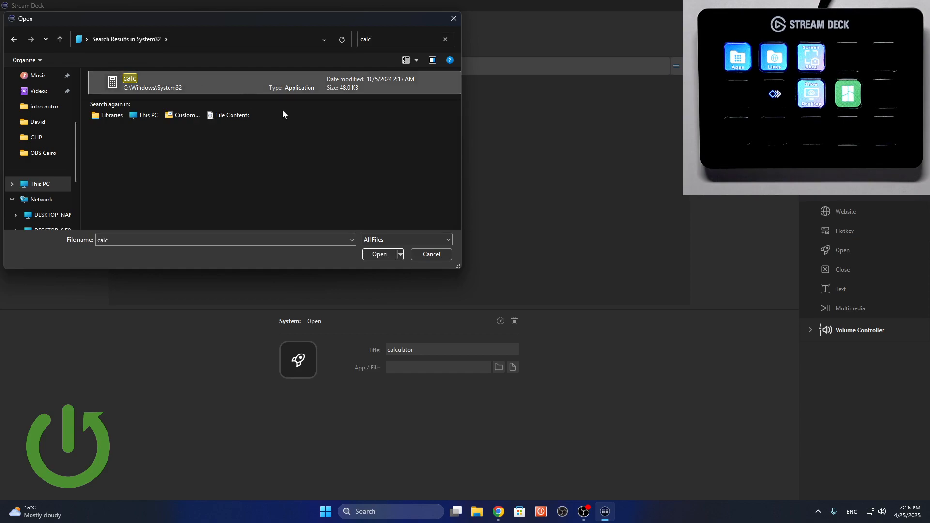
{"action": "left_click", "coordinate": [376, 253]}
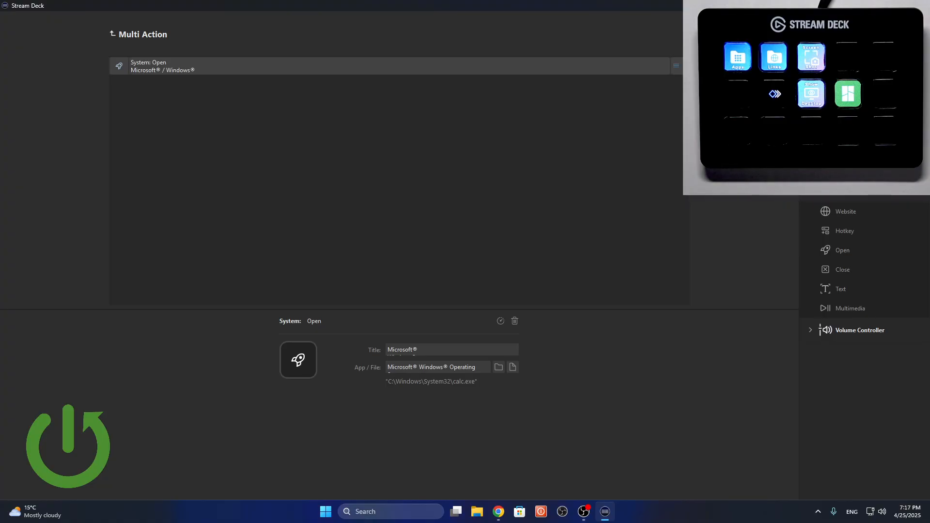
Add a Delay action after the Open action and set its delay to 300 ms.
{"action": "left_click_drag", "start_coordinate": [843, 121], "coordinate": [463, 168]}
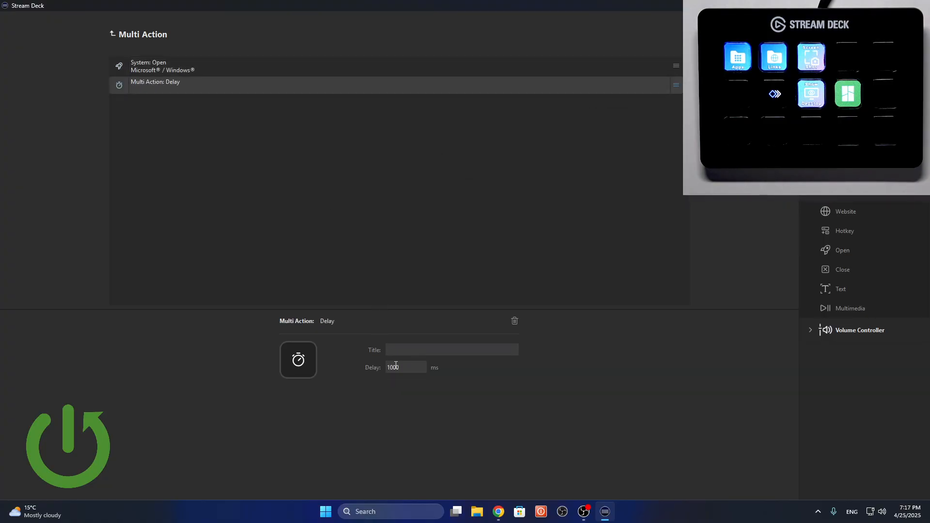
{"action": "left_click_drag", "start_coordinate": [402, 368], "coordinate": [375, 367]}
{"action": "key", "text": "BackSpace"}
{"action": "type", "text": "300"}
{"action": "left_click", "coordinate": [404, 168]}
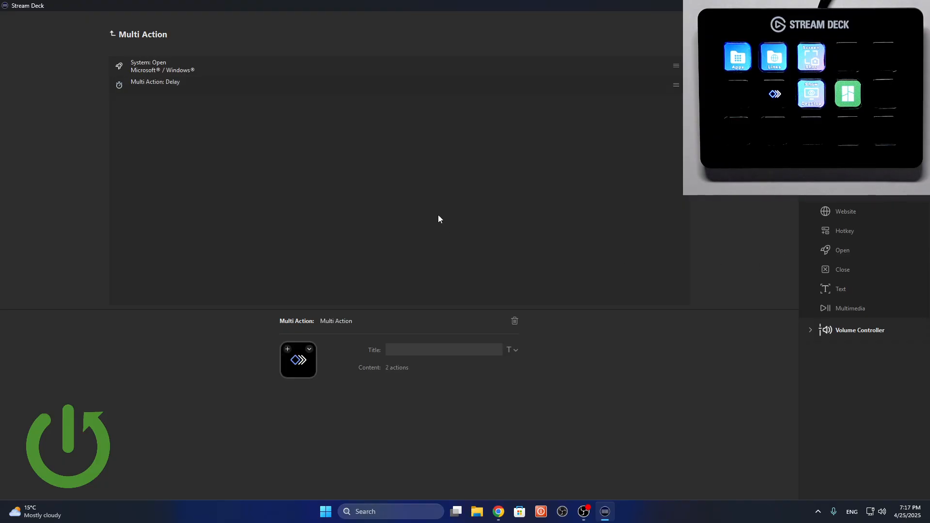
Add a Hotkey action assigned to Numpad 5 after the delay, followed by a Website action.
{"action": "left_click_drag", "start_coordinate": [845, 231], "coordinate": [431, 219]}
{"action": "left_click", "coordinate": [408, 367]}
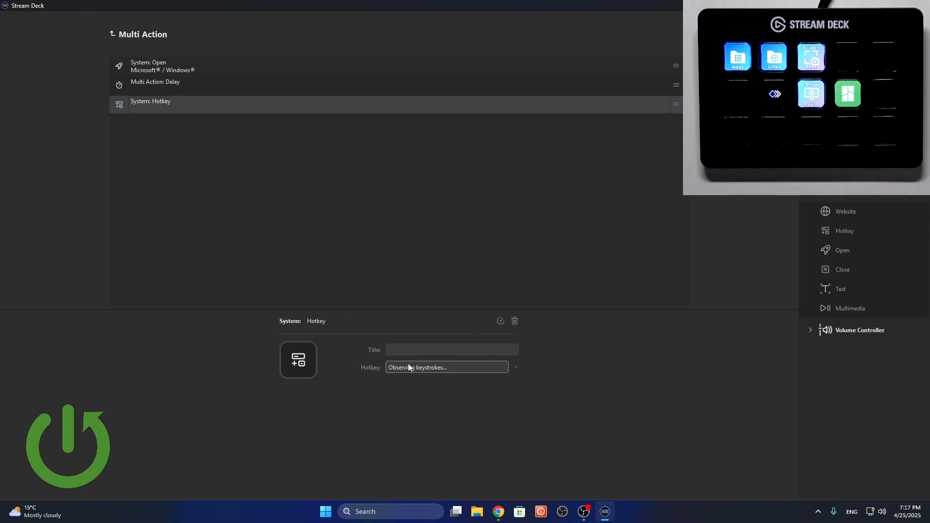
{"action": "key", "text": "KP_5"}
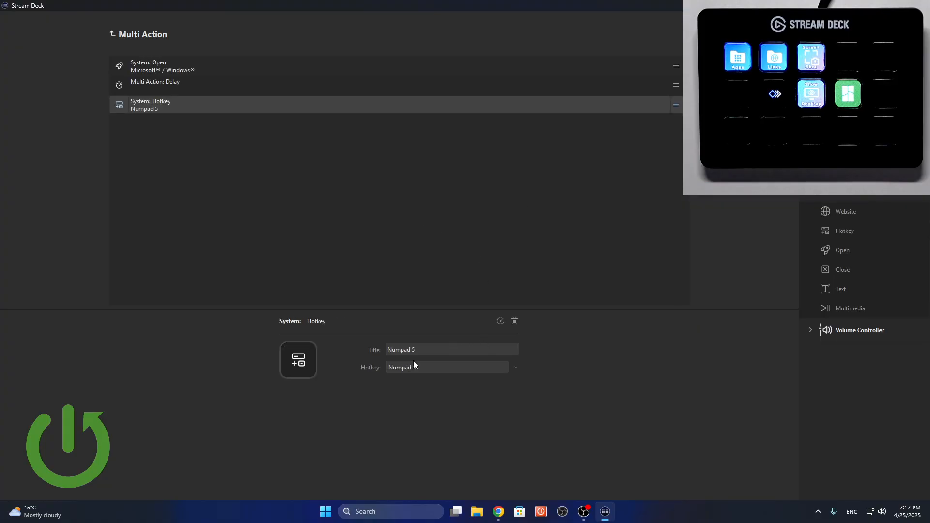
{"action": "left_click_drag", "start_coordinate": [871, 211], "coordinate": [525, 238]}
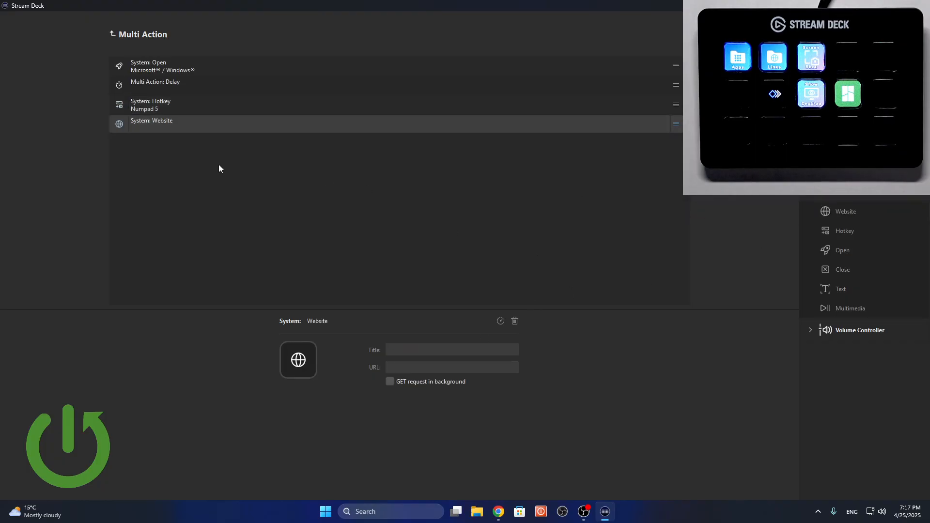
Reassign the Hotkey action to the regular 5 key and return to the Website action's settings.
{"action": "left_click", "coordinate": [183, 108]}
{"action": "left_click", "coordinate": [422, 368]}
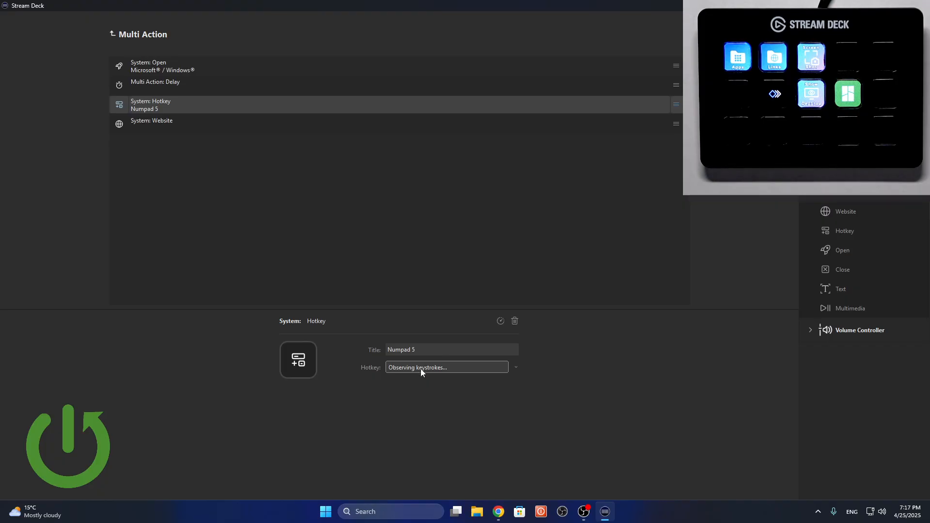
{"action": "key", "text": "5"}
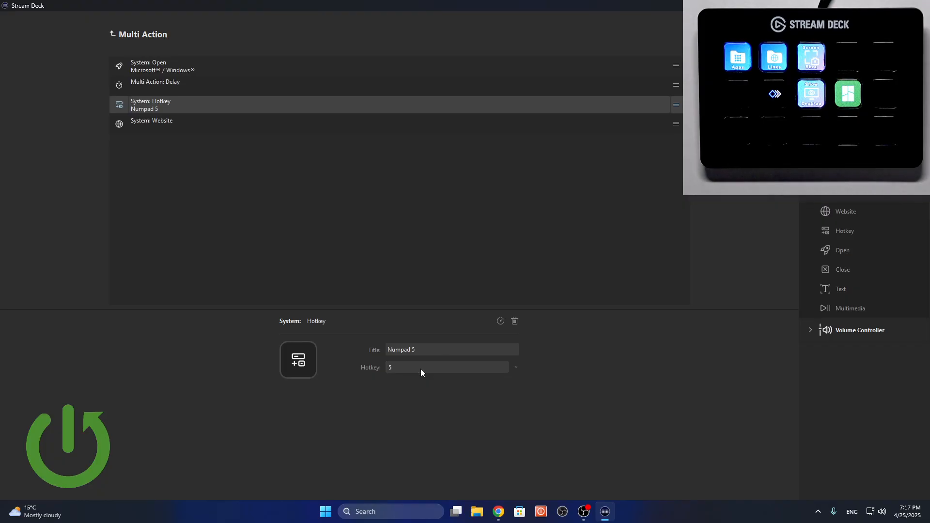
{"action": "left_click", "coordinate": [194, 129]}
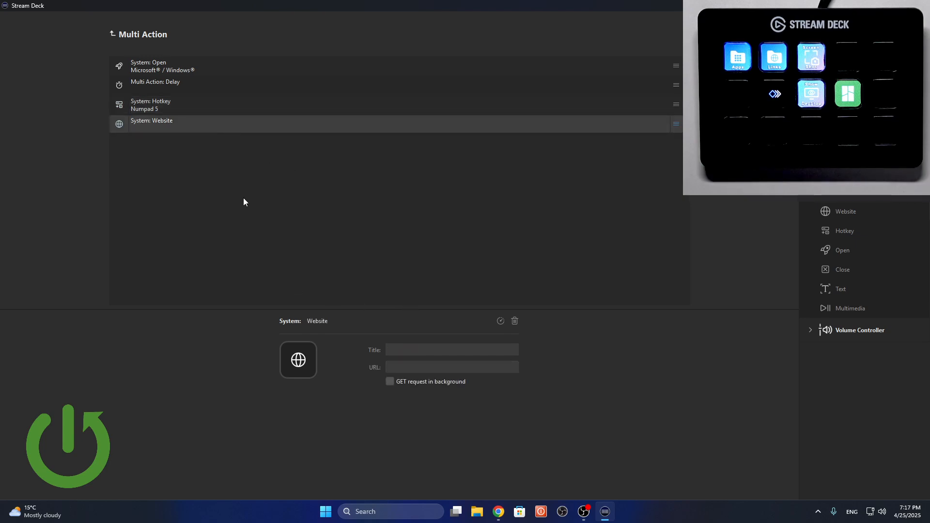
Delete the Website action from the end of the multi action.
{"action": "left_click", "coordinate": [241, 105]}
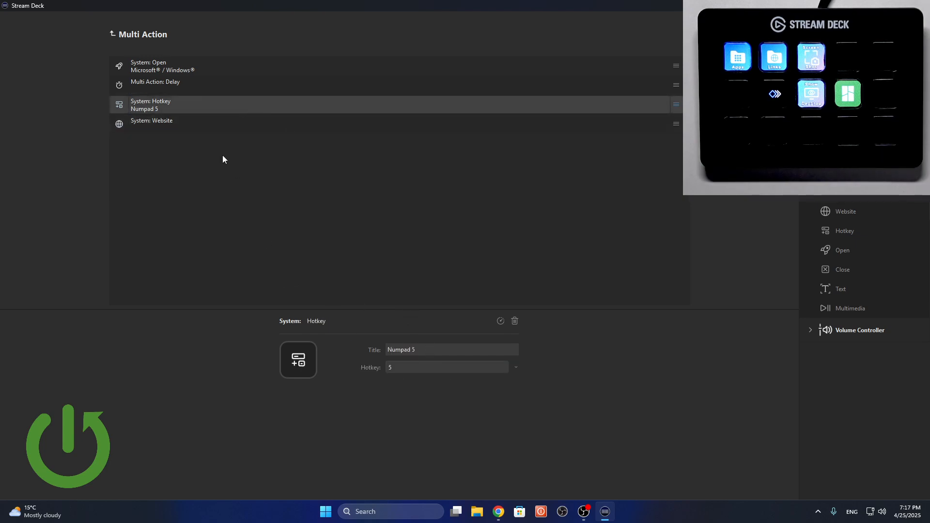
{"action": "left_click", "coordinate": [218, 121]}
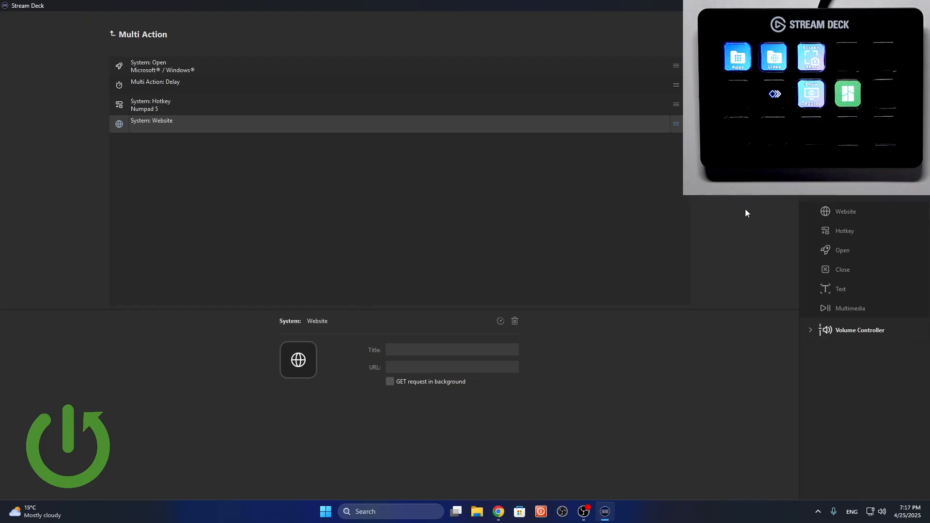
{"action": "right_click", "coordinate": [472, 111]}
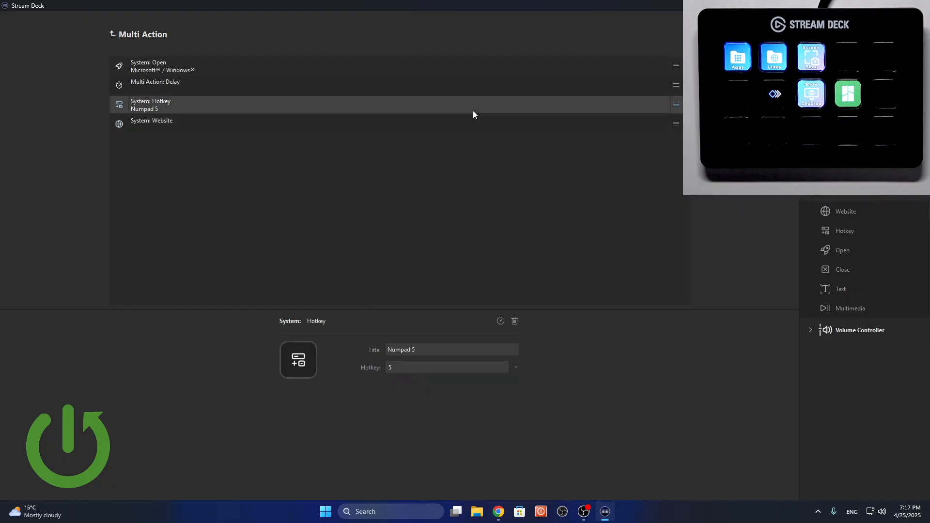
{"action": "right_click", "coordinate": [449, 124]}
{"action": "left_click", "coordinate": [473, 152]}
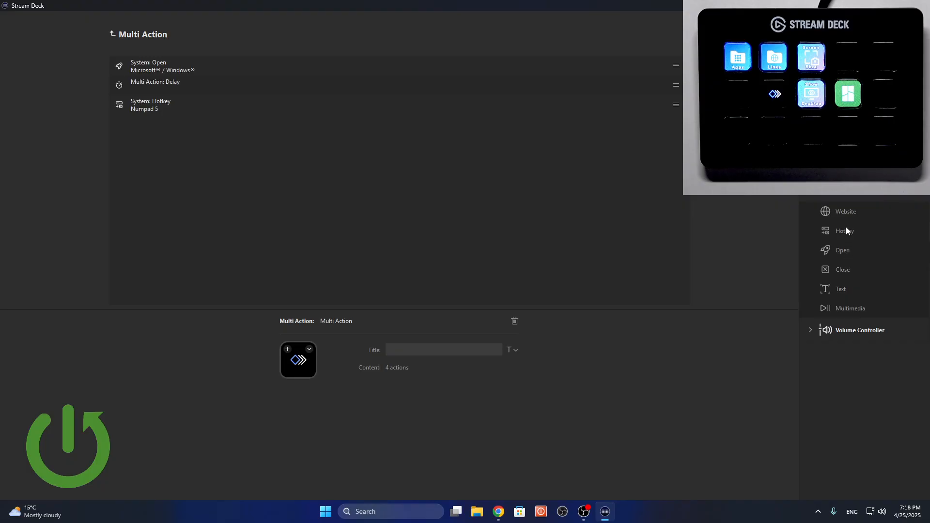
Add two Hotkey actions after the Numpad 5 hotkey, the first assigned to Shift+= and the second to 6.
{"action": "left_click_drag", "start_coordinate": [845, 228], "coordinate": [403, 204]}
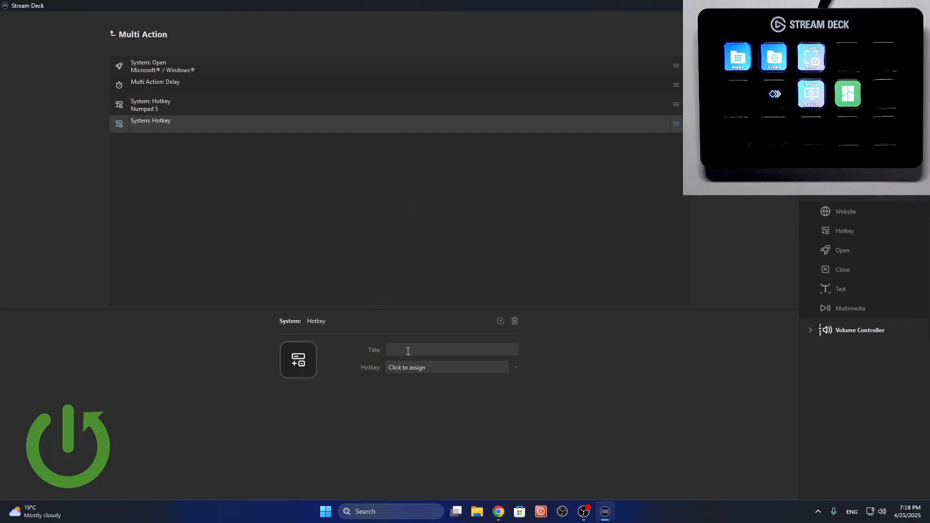
{"action": "left_click", "coordinate": [423, 367]}
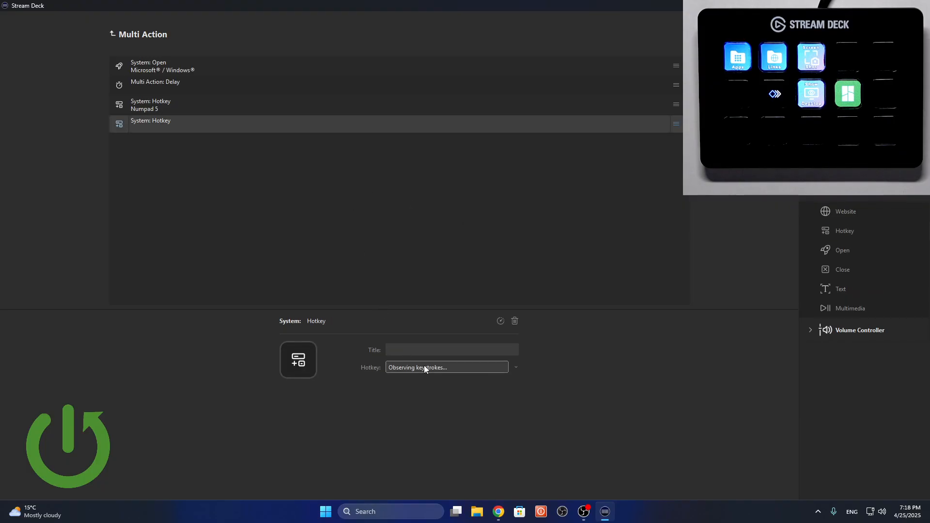
{"action": "key", "text": "shift+equal"}
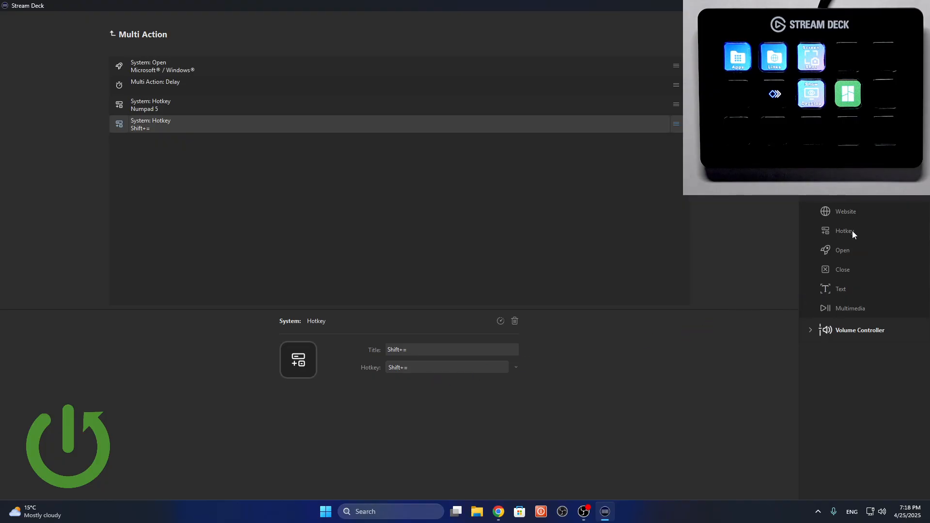
{"action": "left_click_drag", "start_coordinate": [852, 230], "coordinate": [449, 269]}
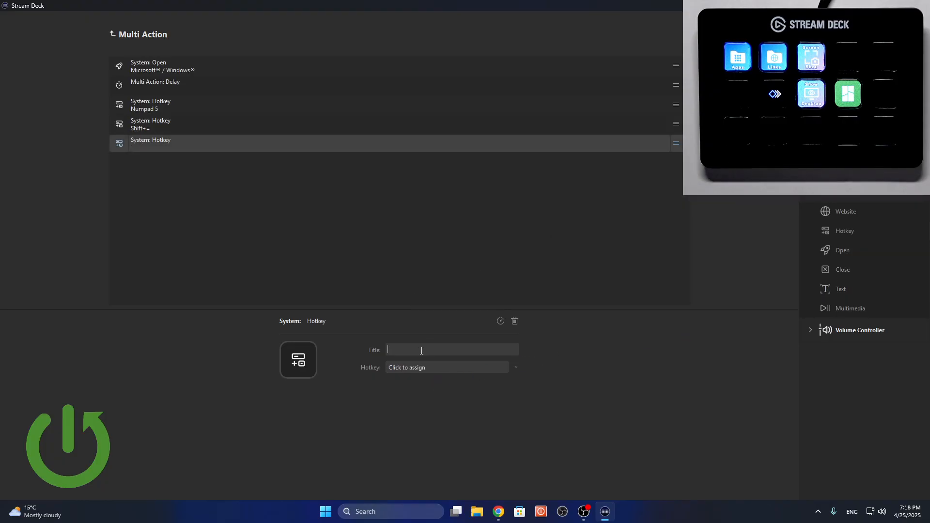
{"action": "left_click", "coordinate": [423, 368]}
{"action": "key", "text": "6"}
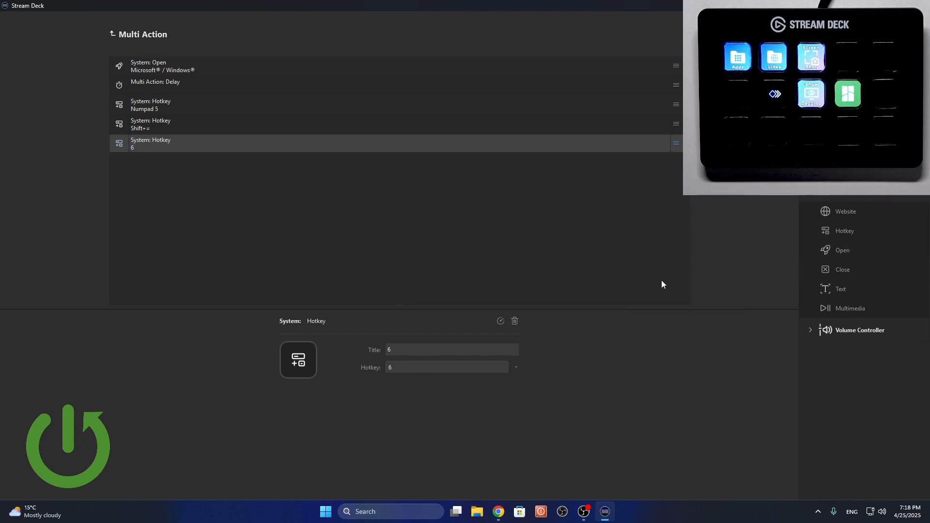
Add a Delay of 15000 ms after the 6 hotkey, followed by a Close action.
{"action": "left_click_drag", "start_coordinate": [842, 175], "coordinate": [453, 201]}
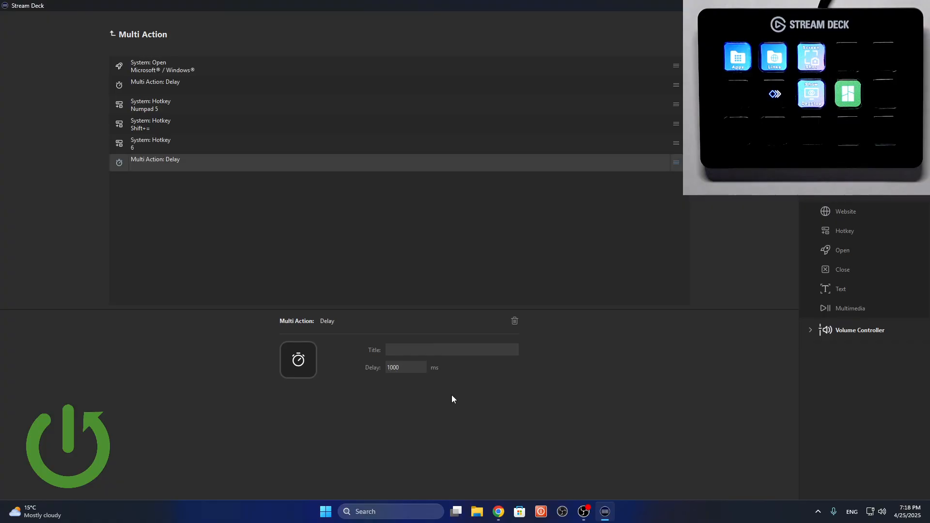
{"action": "type", "text": "5"}
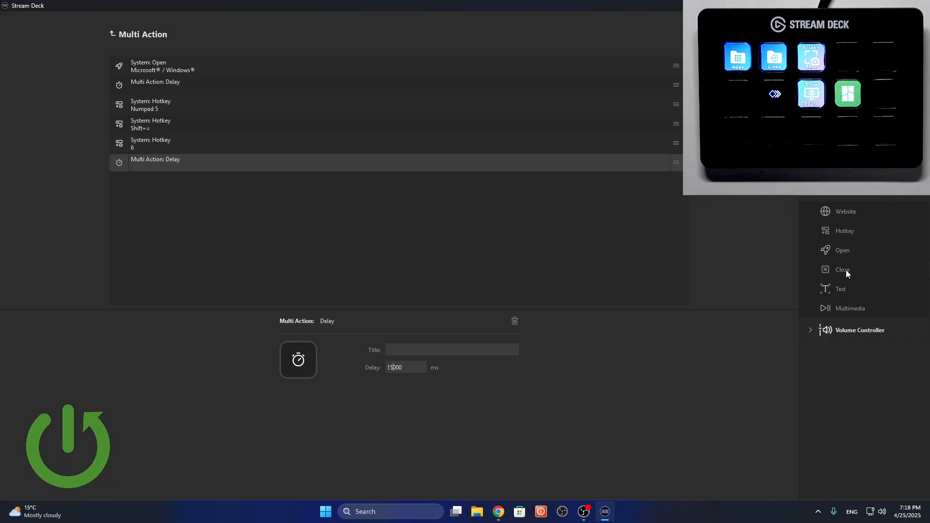
{"action": "left_click_drag", "start_coordinate": [846, 269], "coordinate": [484, 286]}
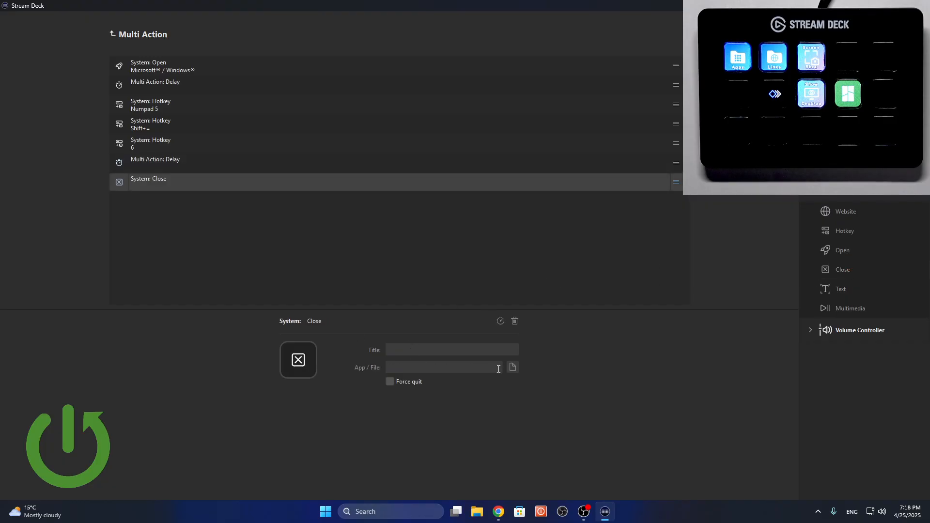
Browse for the Close action's application and go to the C:\Windows\System32 folder.
{"action": "left_click", "coordinate": [515, 367]}
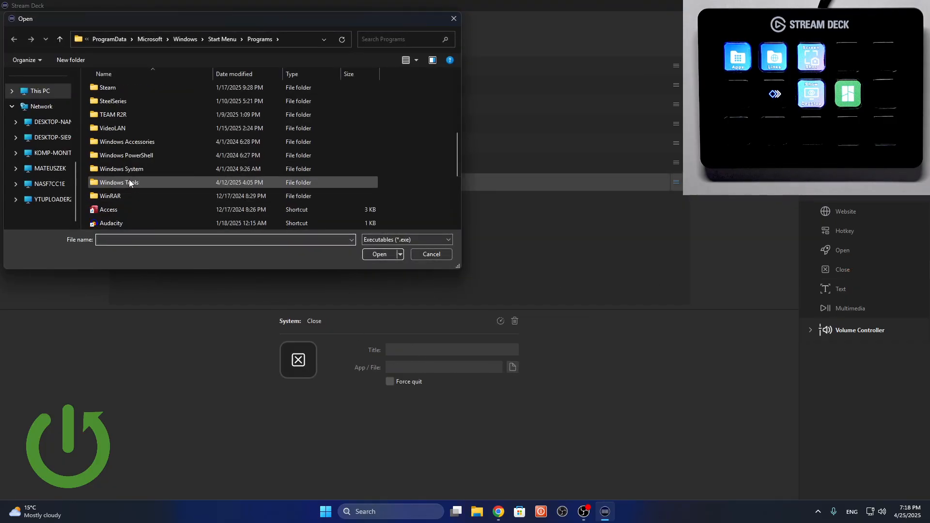
{"action": "scroll", "coordinate": [56, 132], "scroll_direction": "up", "scroll_amount": 5}
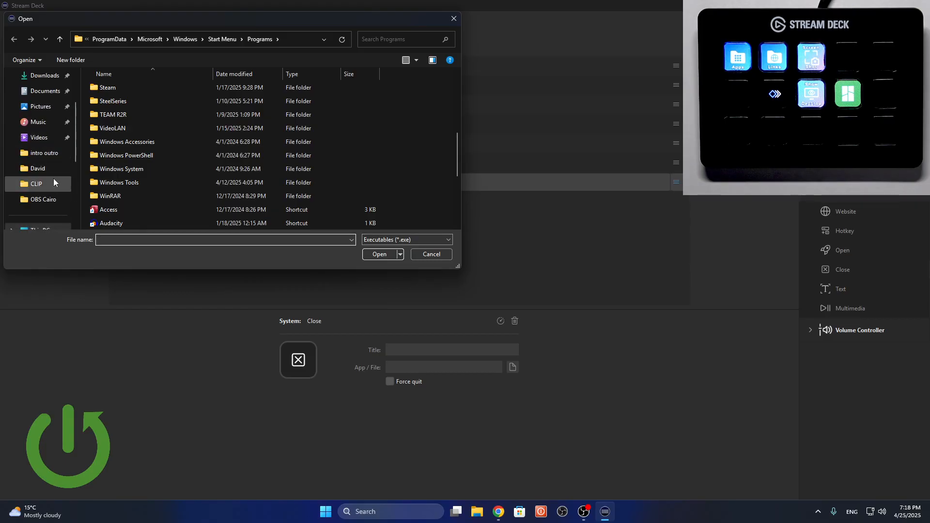
{"action": "scroll", "coordinate": [53, 164], "scroll_direction": "up", "scroll_amount": 2}
{"action": "scroll", "coordinate": [44, 200], "scroll_direction": "down", "scroll_amount": 4}
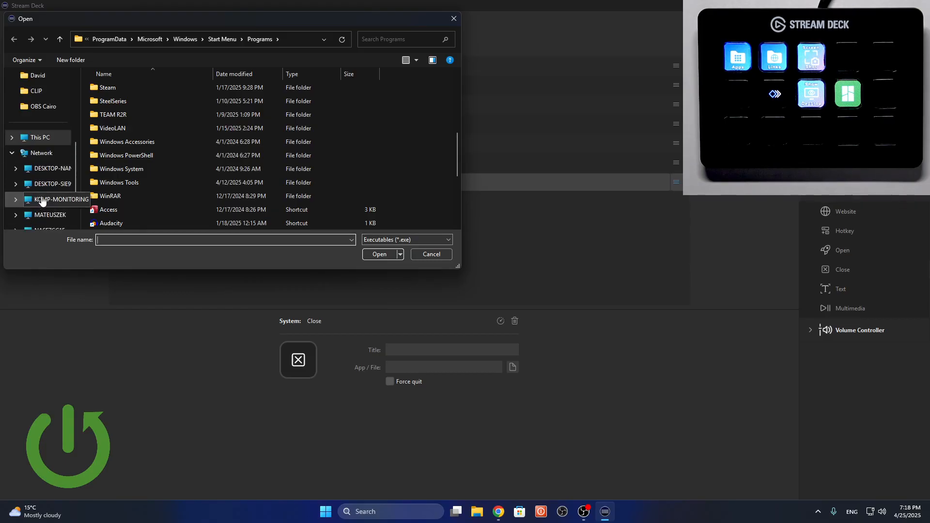
{"action": "left_click", "coordinate": [40, 137]}
{"action": "double_click", "coordinate": [138, 103]}
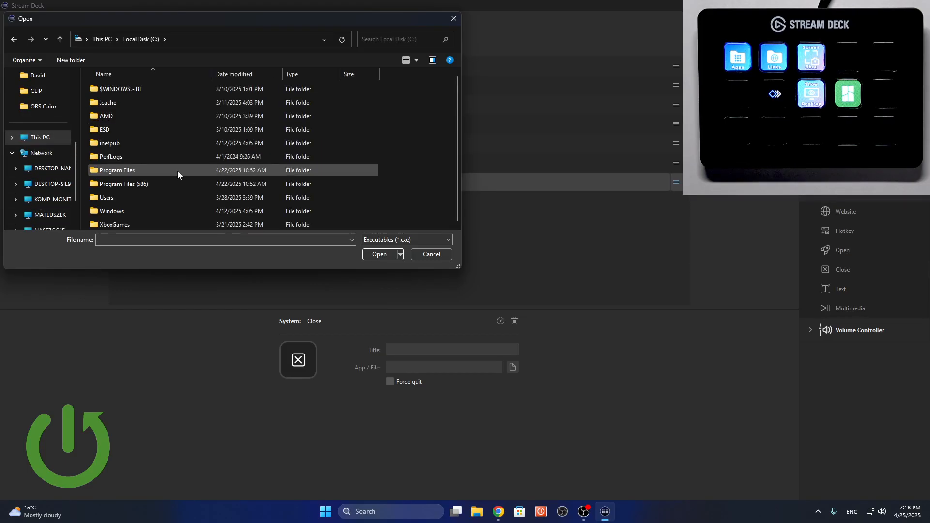
{"action": "double_click", "coordinate": [138, 210]}
{"action": "scroll", "coordinate": [139, 205], "scroll_direction": "down", "scroll_amount": 15}
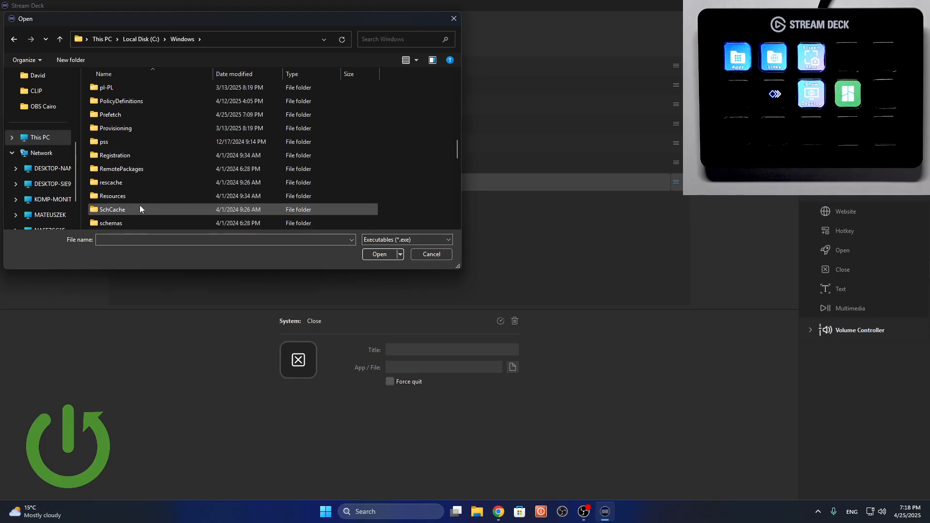
{"action": "scroll", "coordinate": [139, 205], "scroll_direction": "down", "scroll_amount": 5}
{"action": "double_click", "coordinate": [133, 152]}
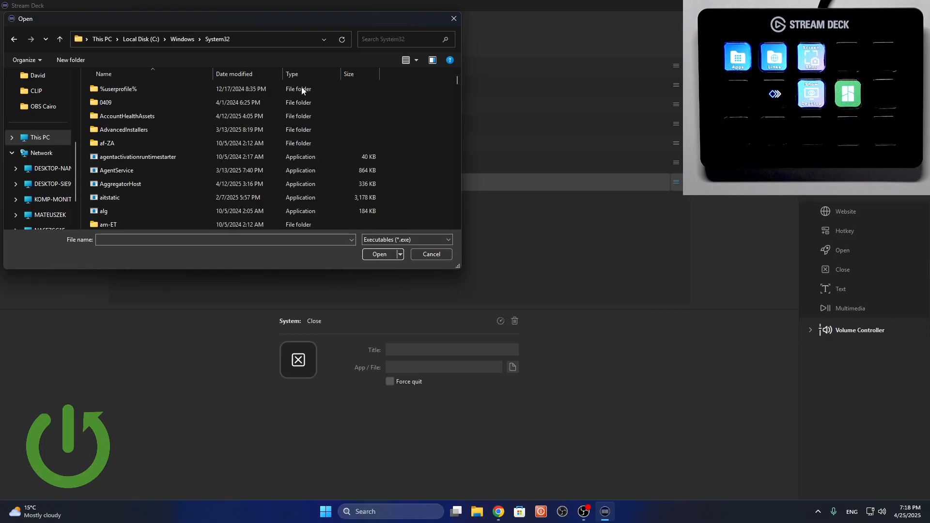
Find the calc application in System32 and assign it to the Close action.
{"action": "scroll", "coordinate": [297, 181], "scroll_direction": "down", "scroll_amount": 7}
{"action": "left_click_drag", "start_coordinate": [457, 89], "coordinate": [457, 129]}
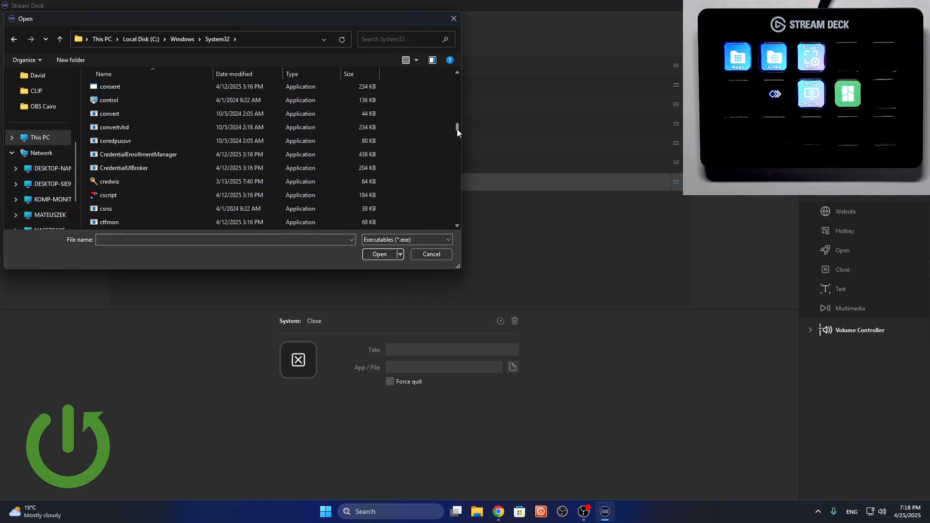
{"action": "scroll", "coordinate": [353, 175], "scroll_direction": "down", "scroll_amount": 3}
{"action": "scroll", "coordinate": [354, 175], "scroll_direction": "up", "scroll_amount": 20}
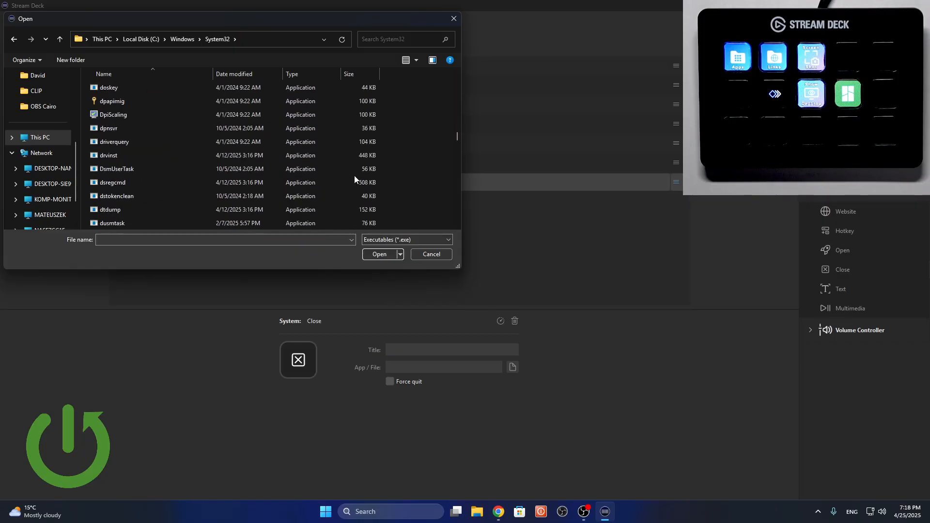
{"action": "scroll", "coordinate": [353, 176], "scroll_direction": "up", "scroll_amount": 7}
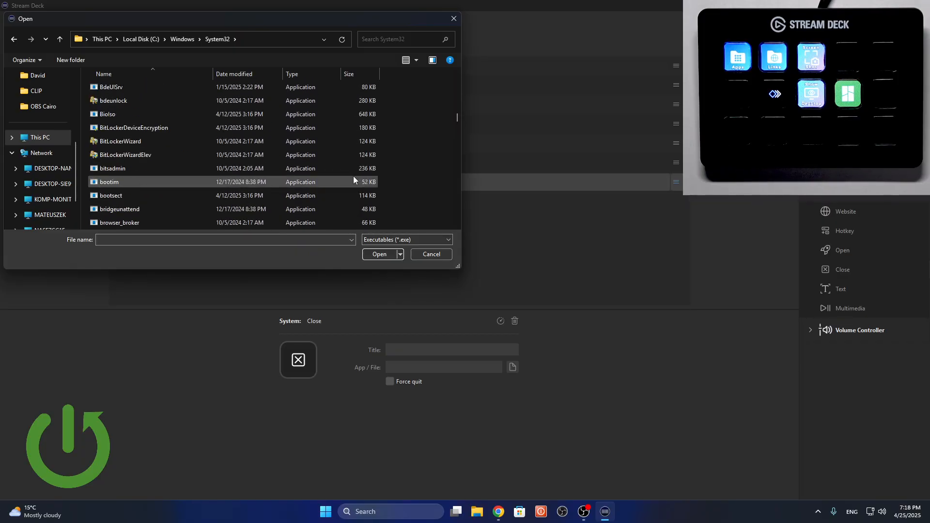
{"action": "scroll", "coordinate": [354, 175], "scroll_direction": "down", "scroll_amount": 7}
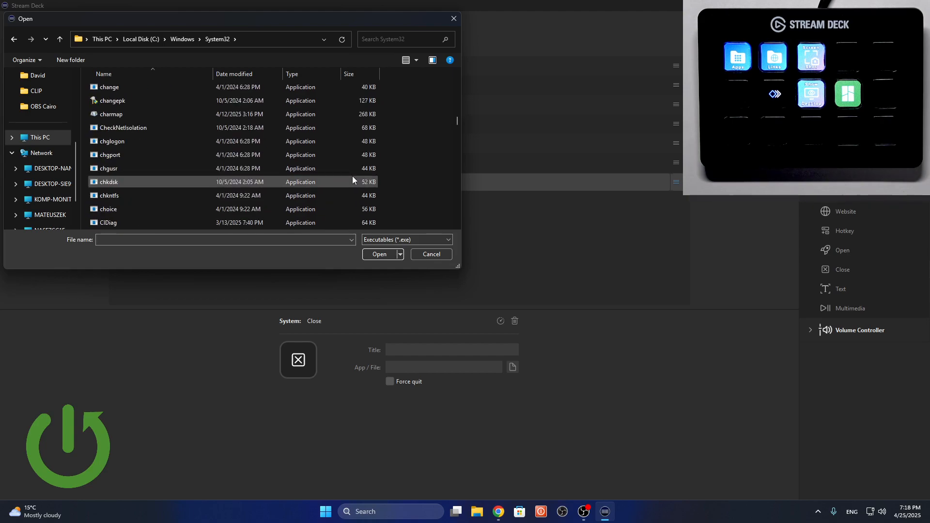
{"action": "scroll", "coordinate": [352, 176], "scroll_direction": "up", "scroll_amount": 3}
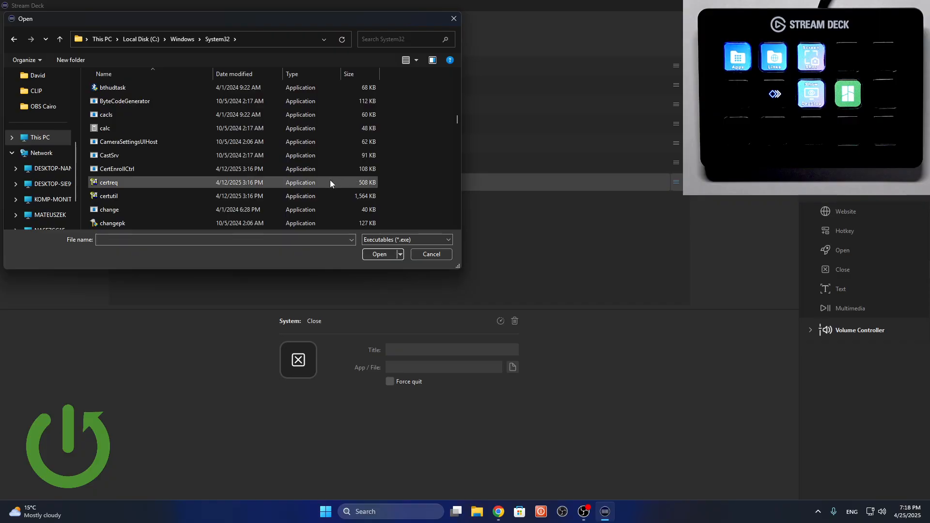
{"action": "left_click", "coordinate": [153, 127]}
{"action": "left_click", "coordinate": [379, 253]}
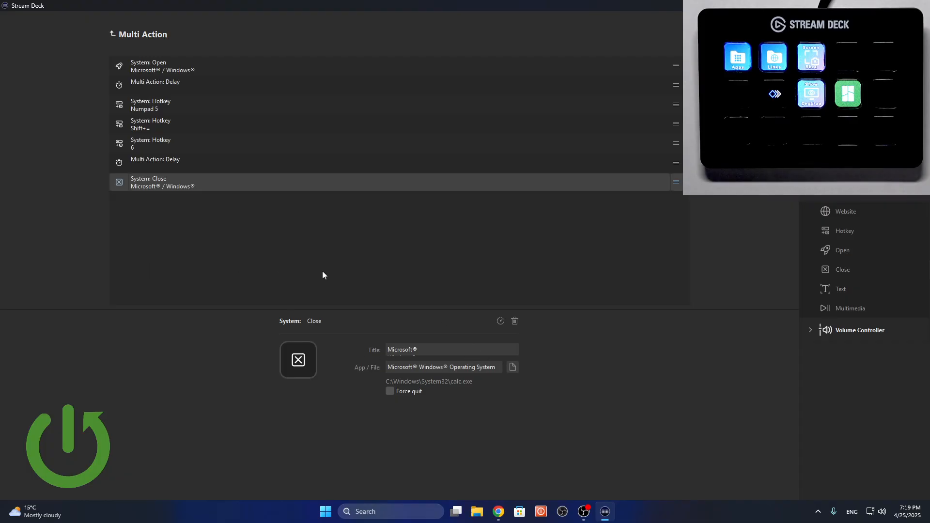
Return to the key layout, close the Calculator window from the test run and reopen the multi action's contents.
{"action": "left_click", "coordinate": [116, 35]}
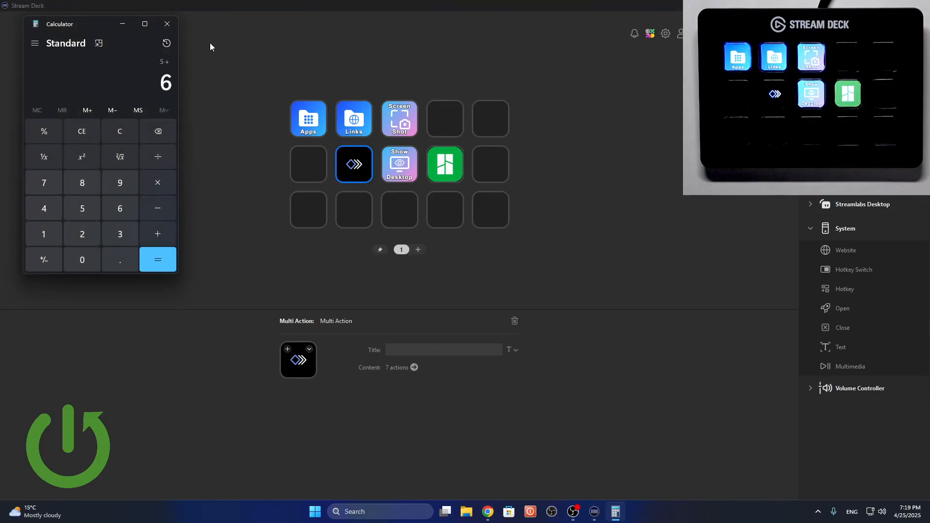
{"action": "left_click", "coordinate": [175, 25]}
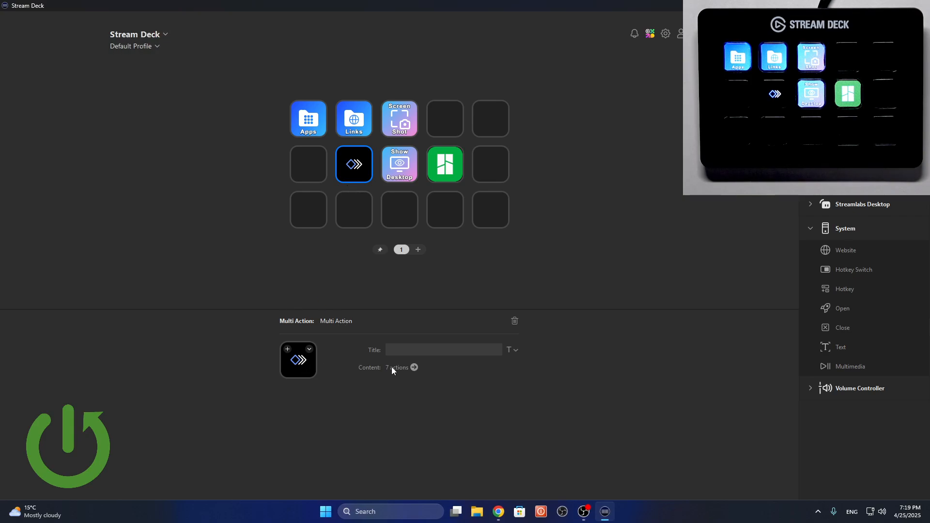
{"action": "left_click", "coordinate": [413, 367]}
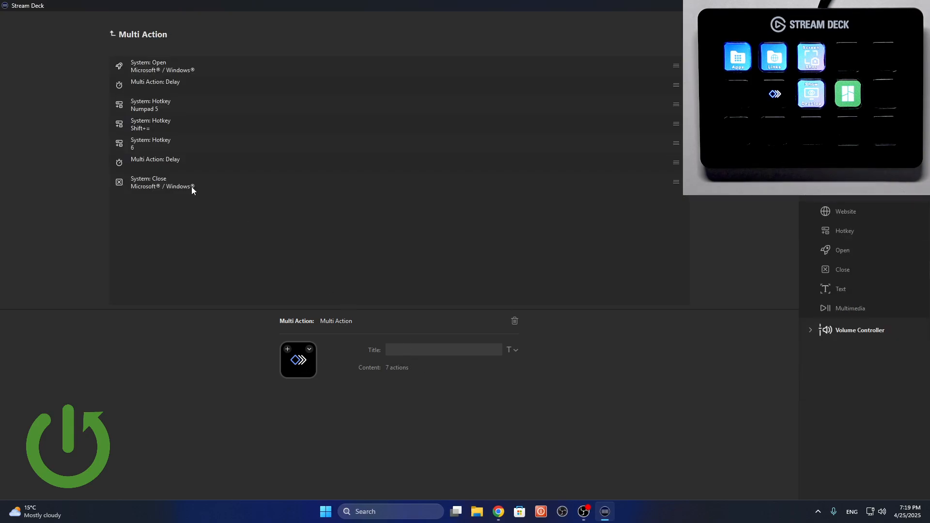
Insert a Hotkey action assigned to = between the 6 hotkey and the second Delay, and return to the key layout.
{"action": "left_click_drag", "start_coordinate": [852, 231], "coordinate": [440, 155]}
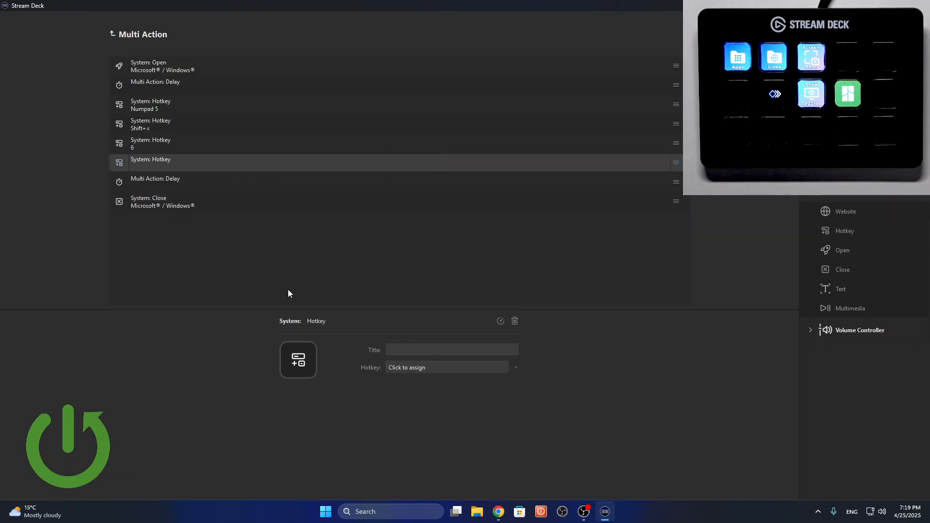
{"action": "left_click", "coordinate": [424, 367]}
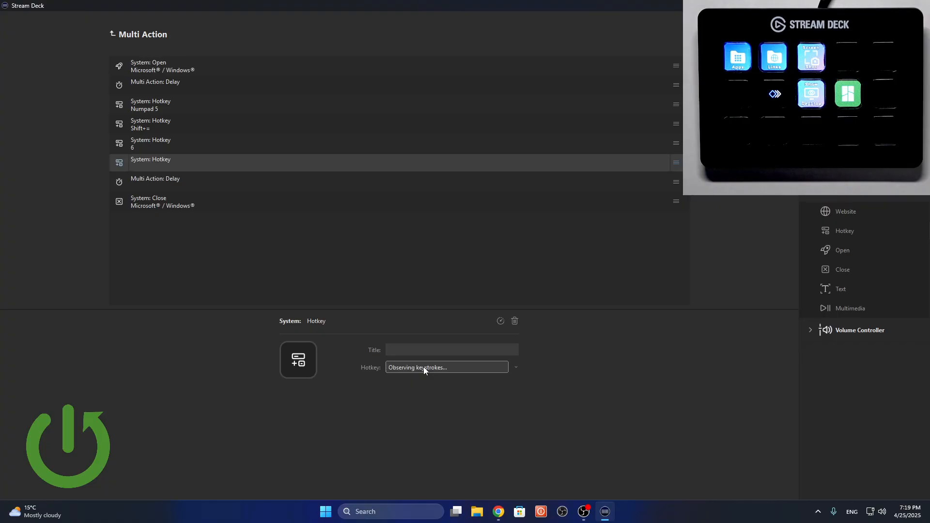
{"action": "key", "text": "equal"}
{"action": "left_click", "coordinate": [113, 34]}
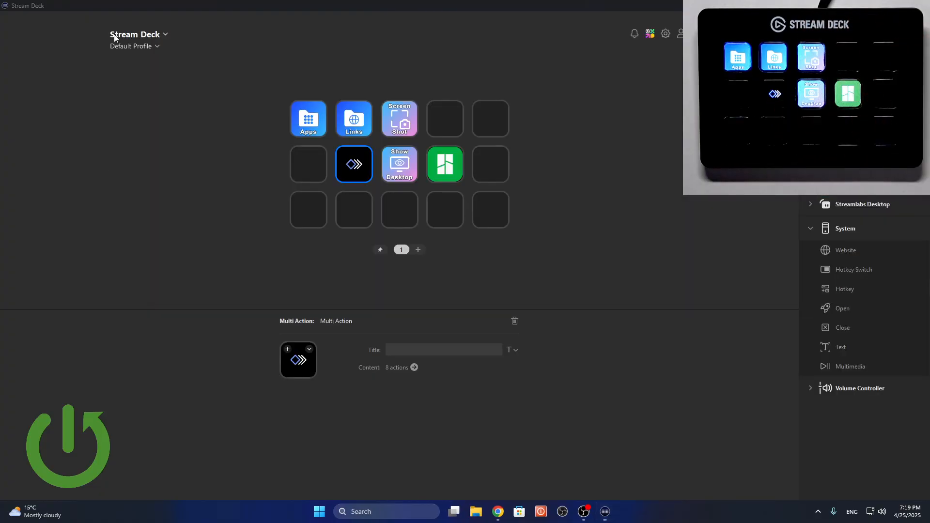